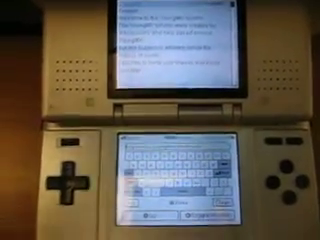
- Close the on-screen keyboard and scroll the forum page down, then back up
{"action": "left_click", "coordinate": [222, 203]}
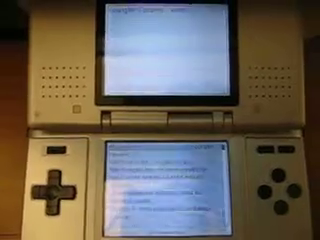
{"action": "key", "text": "Down"}
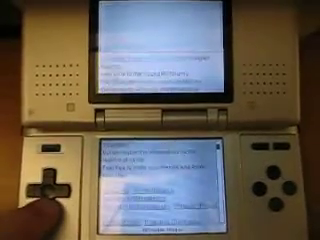
{"action": "key", "text": "Down"}
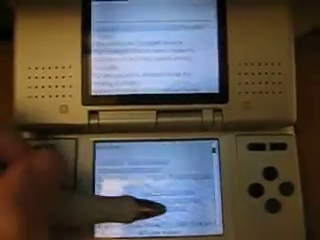
{"action": "left_click_drag", "start_coordinate": [130, 185], "coordinate": [130, 160]}
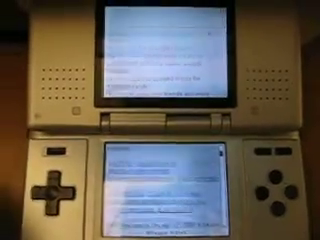
{"action": "key", "text": "Up"}
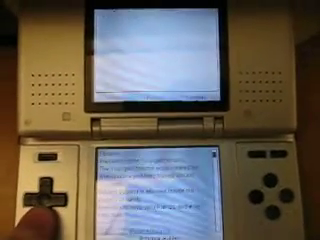
{"action": "key", "text": "Up"}
{"action": "key", "text": "Up"}
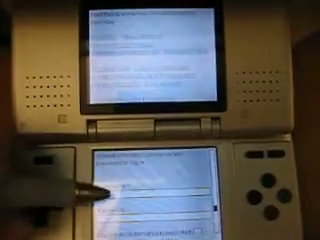
- Enter text in the forum form's field and return to the form to submit it
{"action": "left_click", "coordinate": [95, 188]}
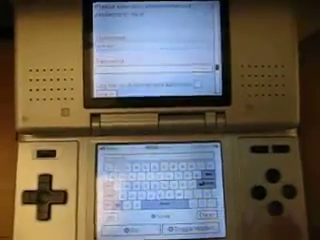
{"action": "left_click", "coordinate": [205, 208]}
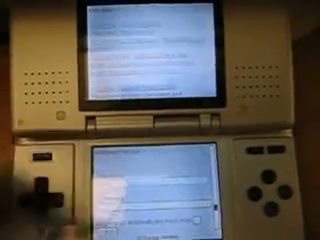